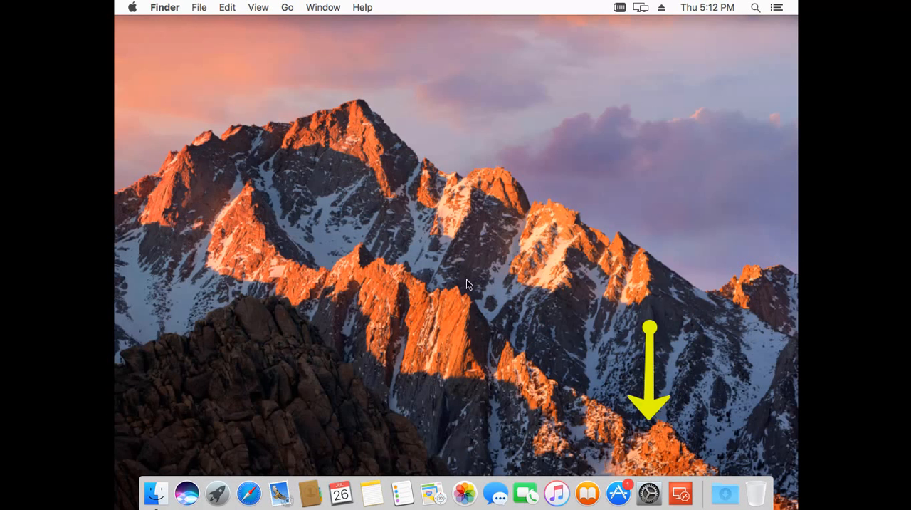
Turn on the Remote Management service in the Mac's Sharing preferences
{"action": "left_click", "coordinate": [648, 498]}
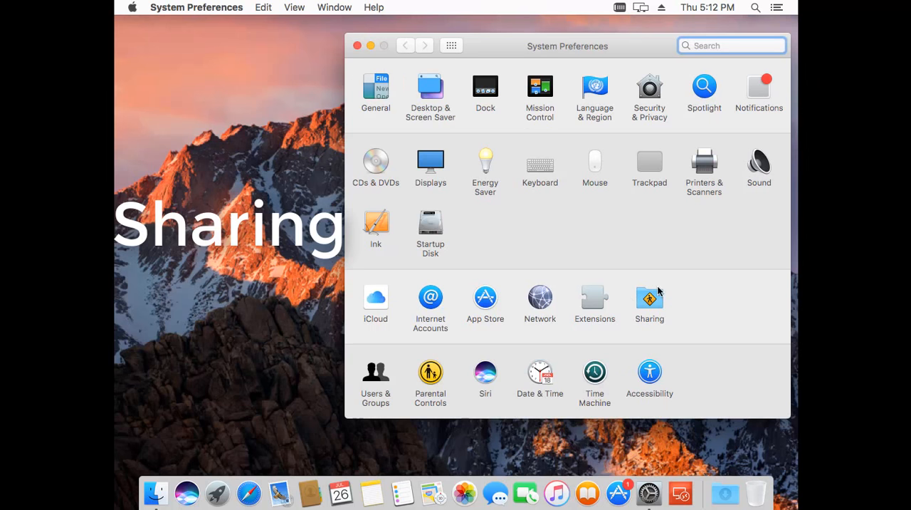
{"action": "left_click", "coordinate": [655, 304]}
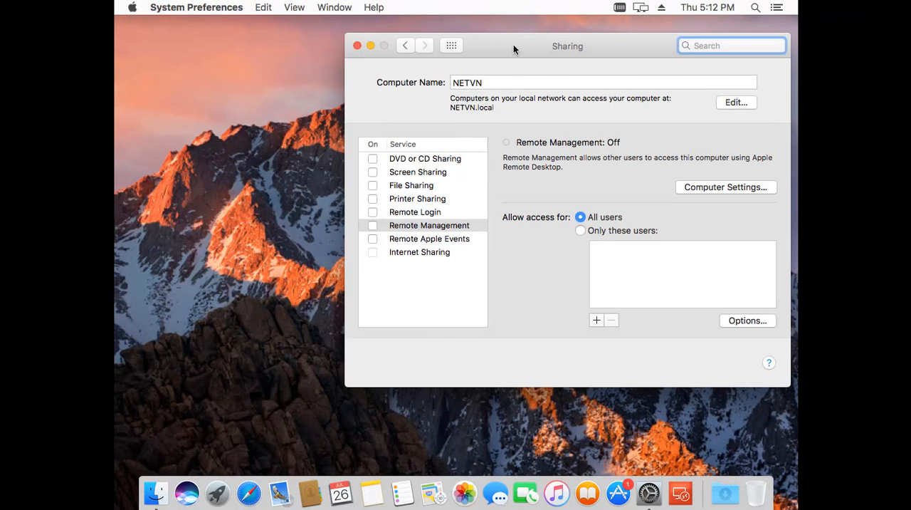
{"action": "left_click_drag", "start_coordinate": [535, 42], "coordinate": [451, 50]}
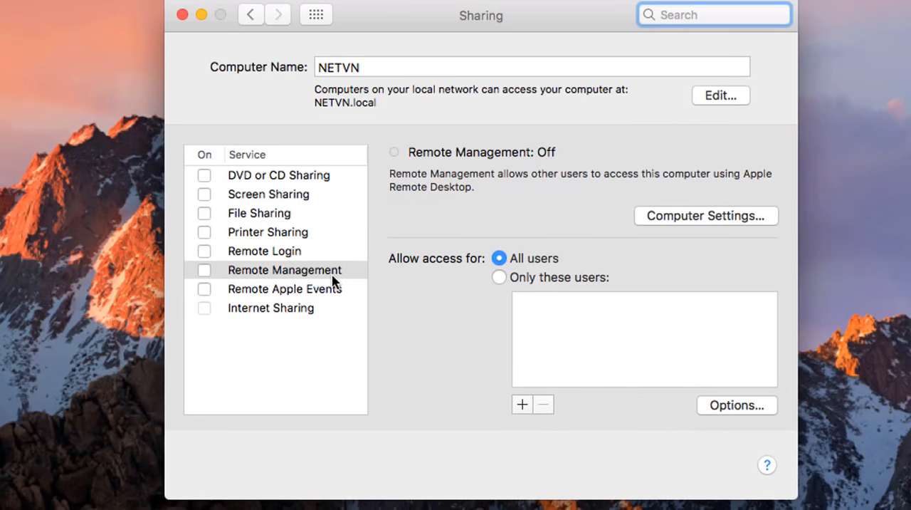
{"action": "left_click", "coordinate": [207, 272]}
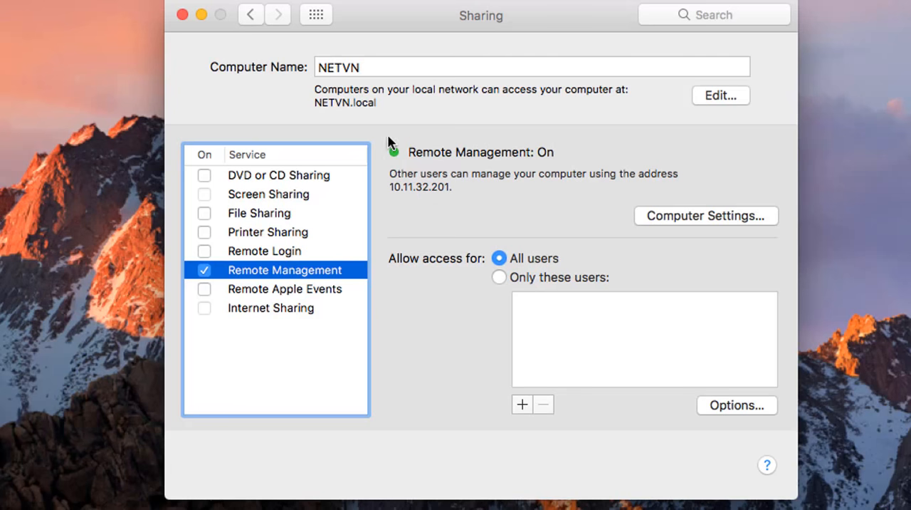
Review the computer's local hostname settings and accept them without edits
{"action": "left_click", "coordinate": [707, 98]}
{"action": "left_click_drag", "start_coordinate": [494, 90], "coordinate": [375, 89]}
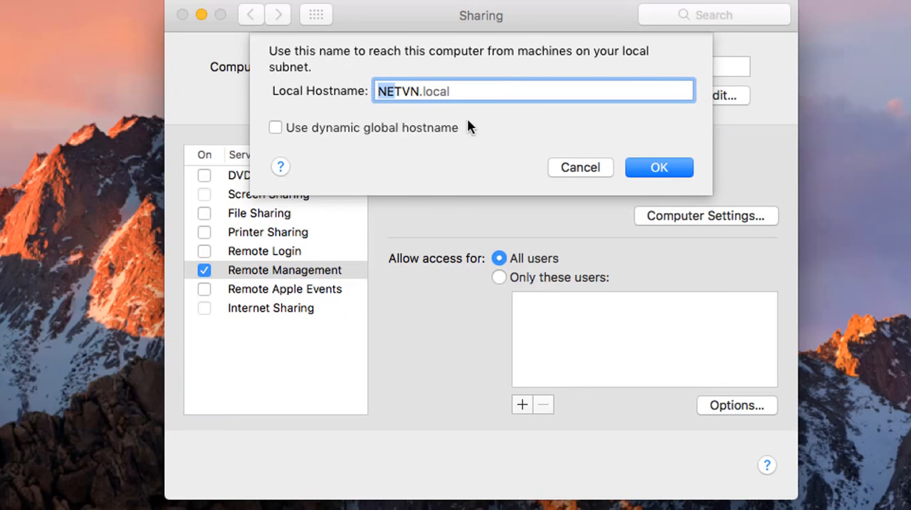
{"action": "left_click", "coordinate": [650, 169]}
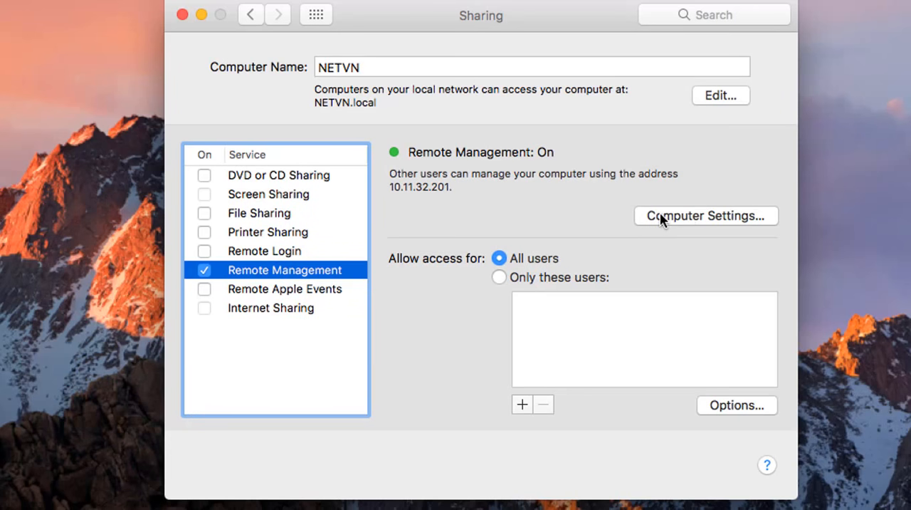
Enable menu bar status, screen control requests and VNC viewer control for Remote Management, and enter the VNC password
{"action": "left_click", "coordinate": [701, 217]}
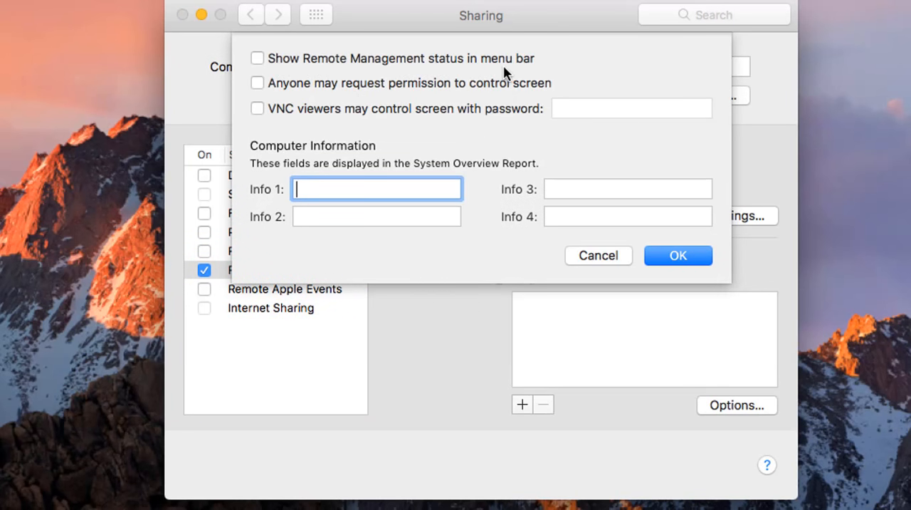
{"action": "left_click", "coordinate": [261, 57]}
{"action": "left_click", "coordinate": [258, 85]}
{"action": "left_click", "coordinate": [260, 110]}
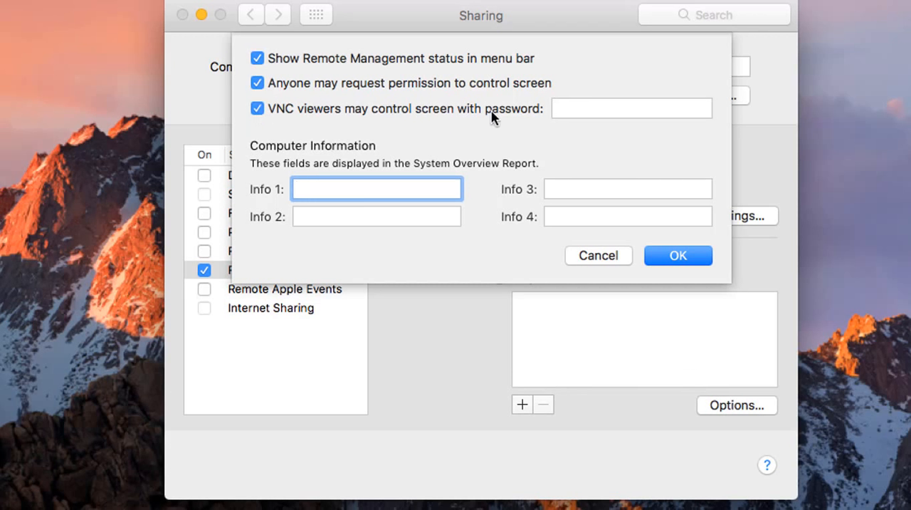
{"action": "left_click", "coordinate": [566, 107]}
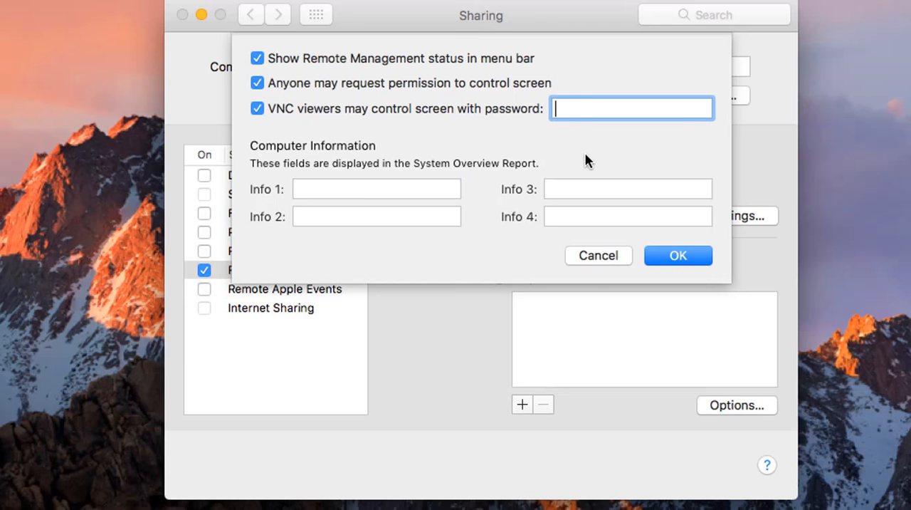
{"action": "type", "text": "abcdef"}
{"action": "left_click_drag", "start_coordinate": [612, 113], "coordinate": [535, 114]}
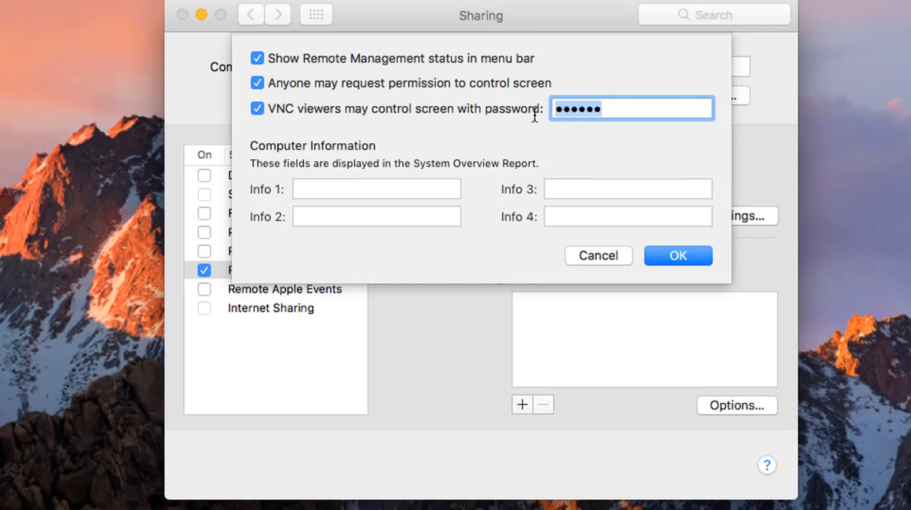
{"action": "left_click", "coordinate": [664, 258]}
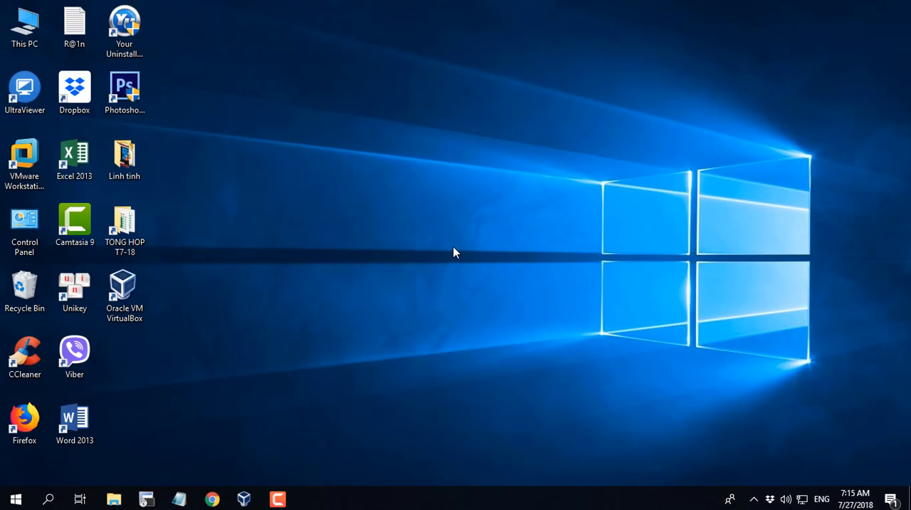
Switch to Chrome on the Windows computer and search Google for "vnc viewer"
{"action": "left_click", "coordinate": [212, 499]}
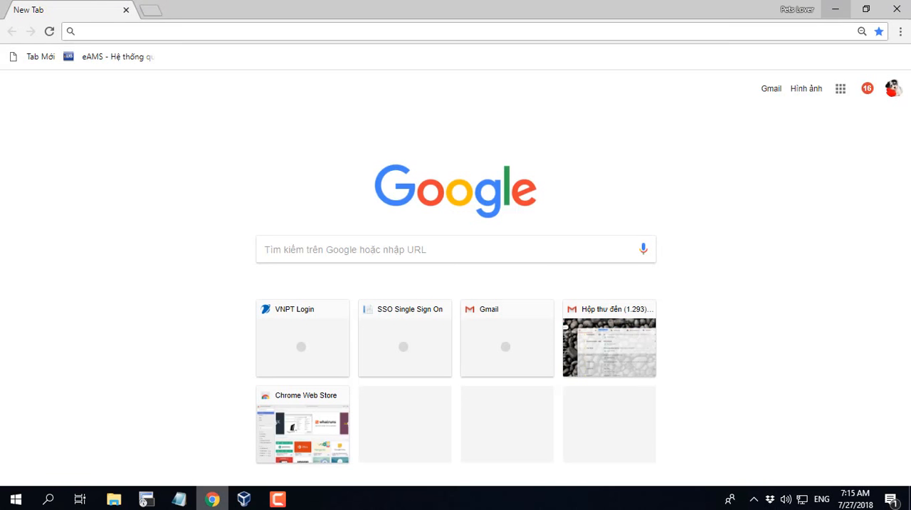
{"action": "left_click", "coordinate": [309, 242]}
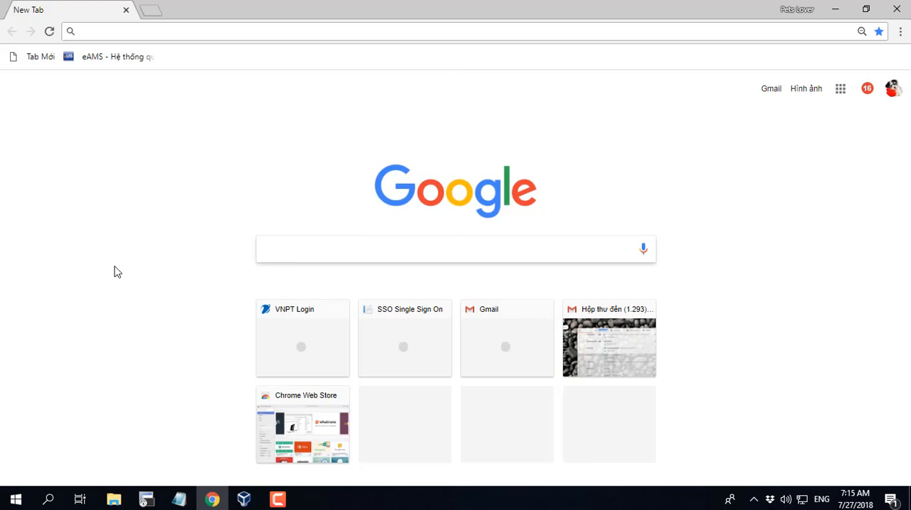
{"action": "type", "text": "VN"}
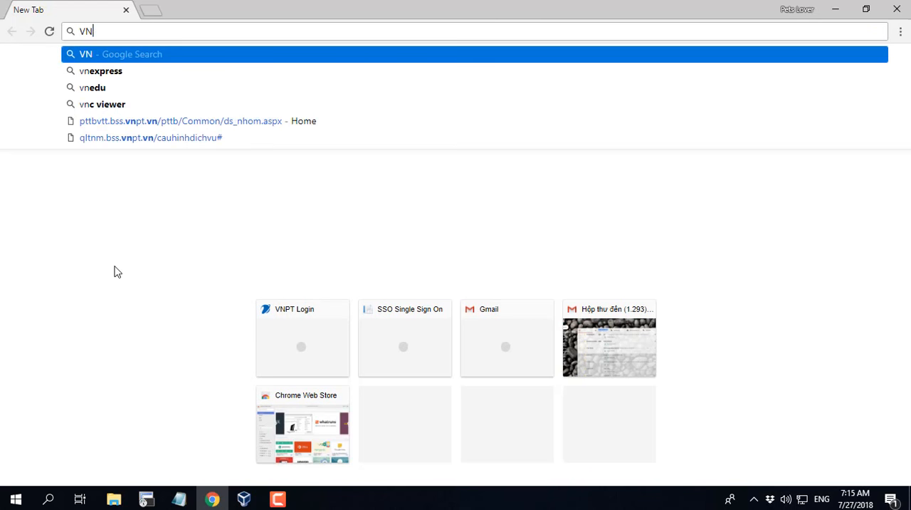
{"action": "type", "text": "C"}
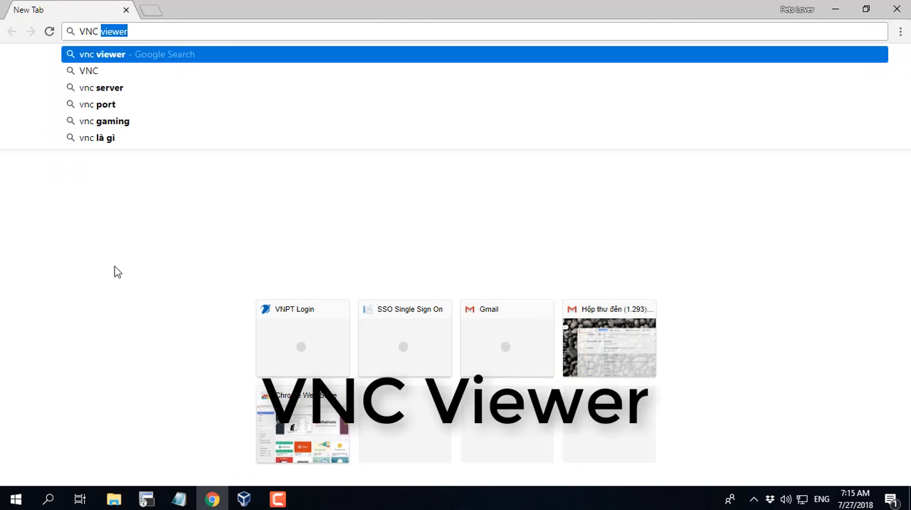
{"action": "key", "text": "Right"}
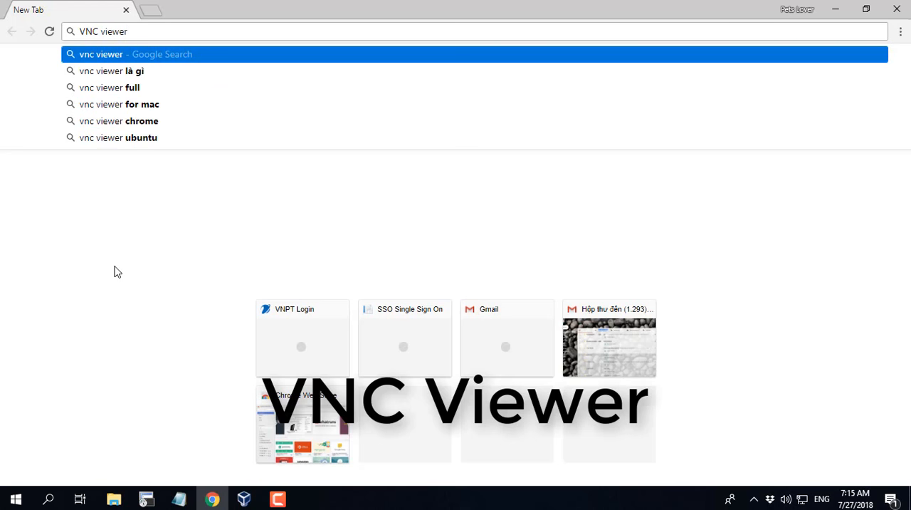
{"action": "key", "text": "Return"}
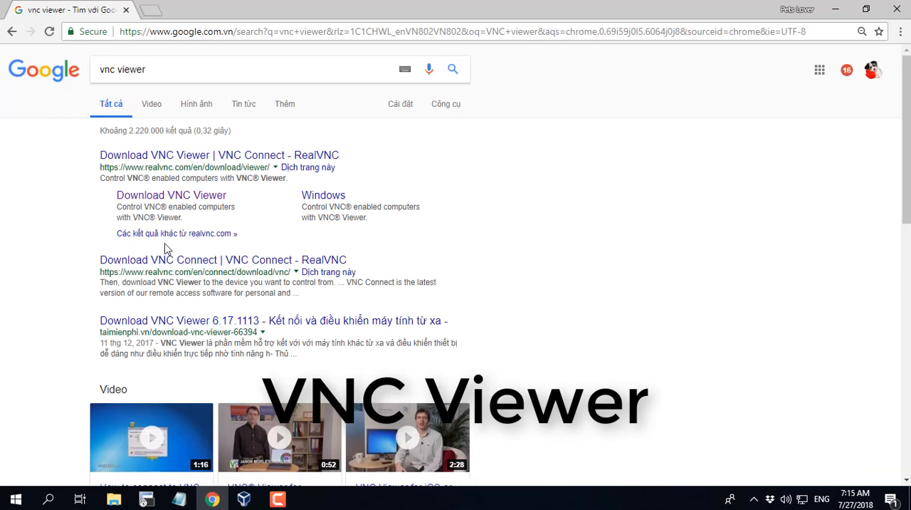
Download the Windows installer VNC-Viewer-6.18.625-Windows from the RealVNC site to the Desktop and minimize the browser
{"action": "left_click", "coordinate": [200, 204]}
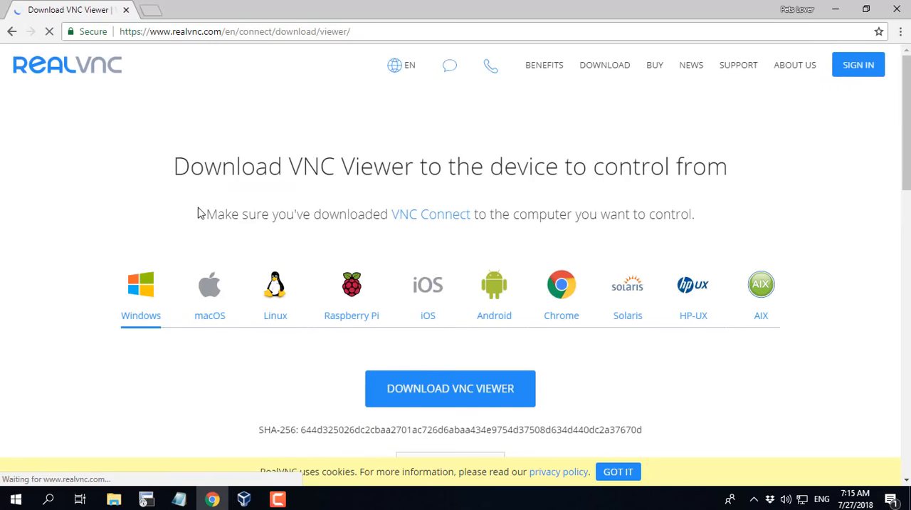
{"action": "left_click", "coordinate": [437, 401]}
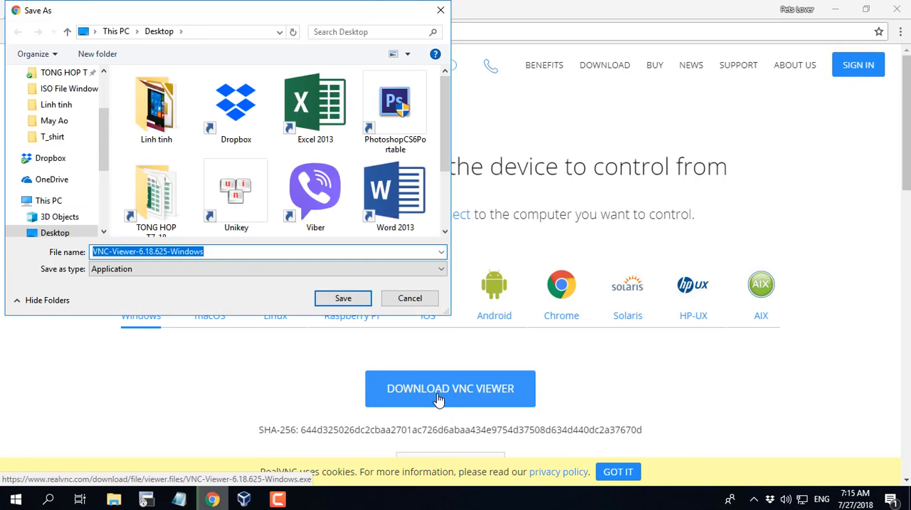
{"action": "left_click", "coordinate": [344, 298]}
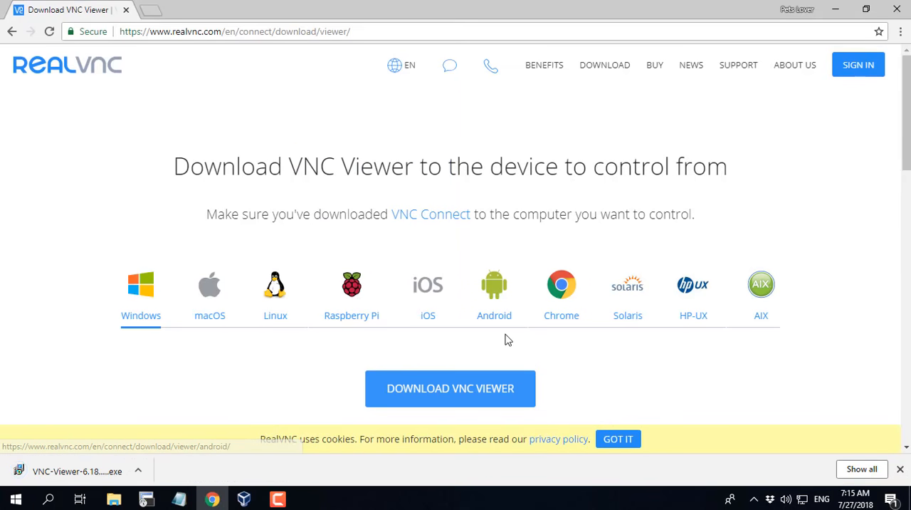
{"action": "left_click", "coordinate": [839, 12]}
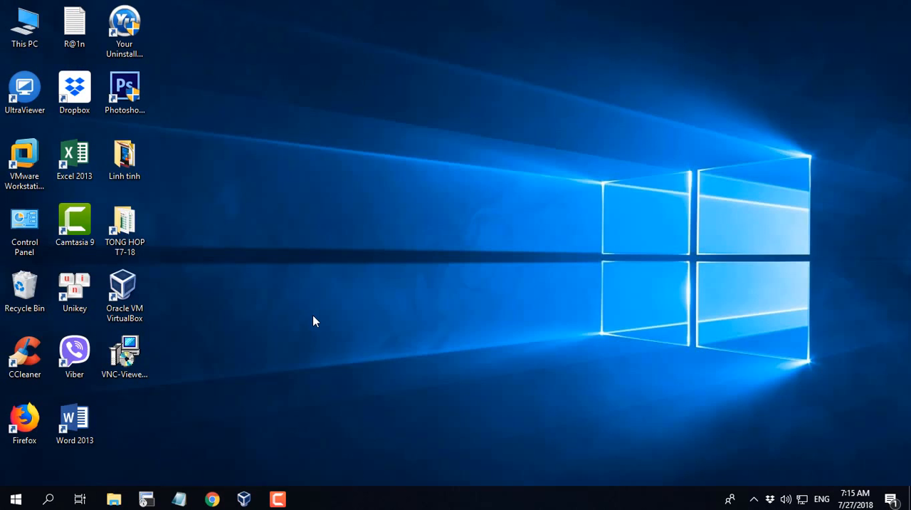
Run the downloaded VNC Viewer installer as administrator, allow it to make changes and use English as the setup language
{"action": "right_click", "coordinate": [143, 370]}
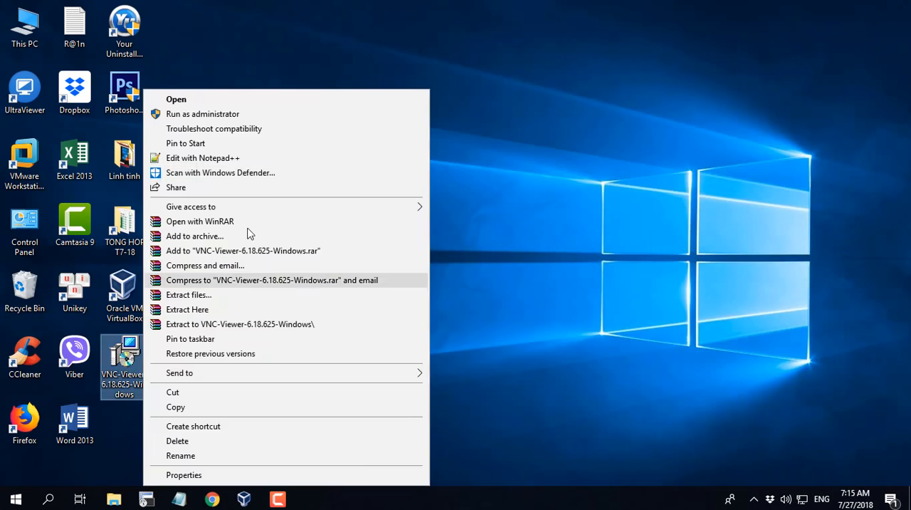
{"action": "left_click", "coordinate": [266, 116]}
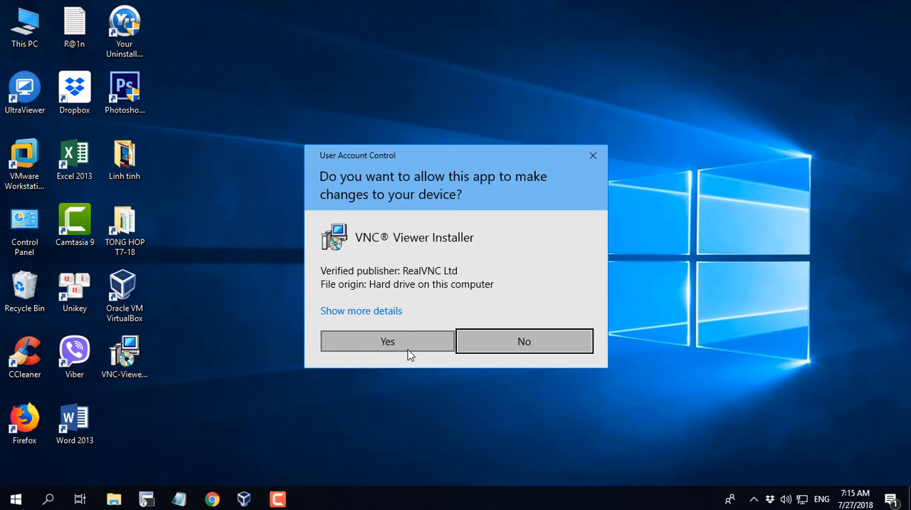
{"action": "left_click", "coordinate": [408, 350]}
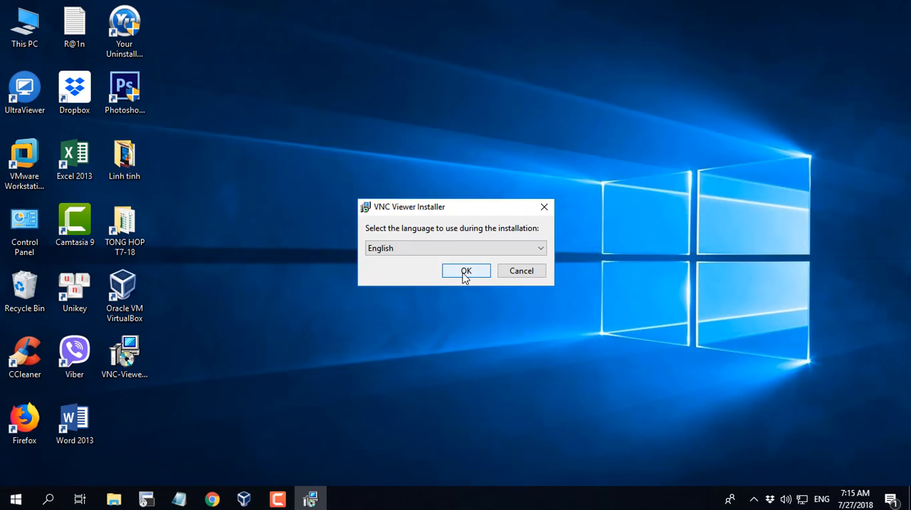
{"action": "left_click", "coordinate": [464, 276]}
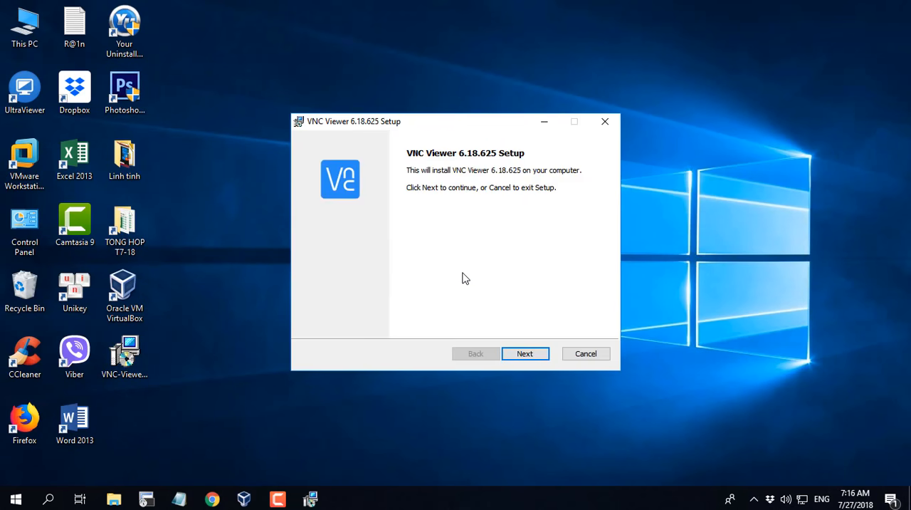
Proceed past the setup introduction and accept the VNC Viewer licence agreement
{"action": "left_click", "coordinate": [530, 357]}
{"action": "left_click", "coordinate": [314, 323]}
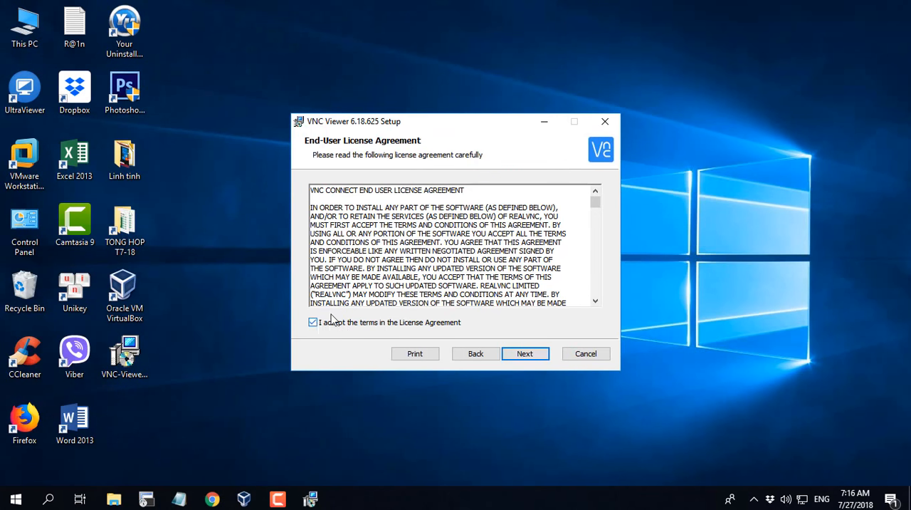
{"action": "left_click", "coordinate": [532, 354]}
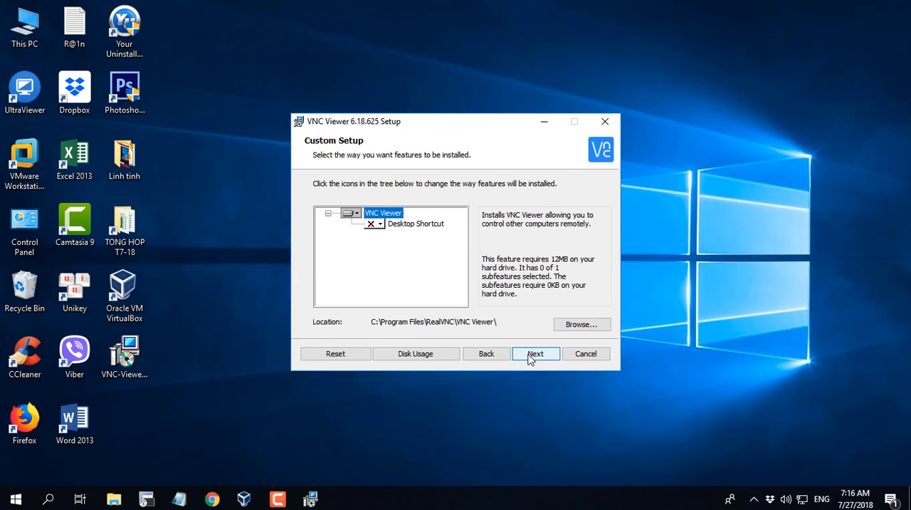
Include the Desktop Shortcut feature on the local hard drive, install VNC Viewer and finish the setup
{"action": "left_click", "coordinate": [377, 225]}
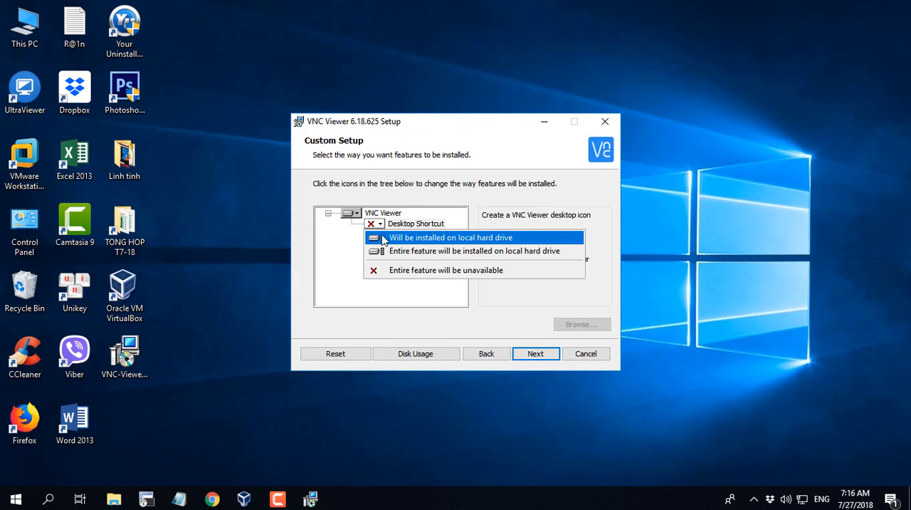
{"action": "left_click", "coordinate": [385, 238]}
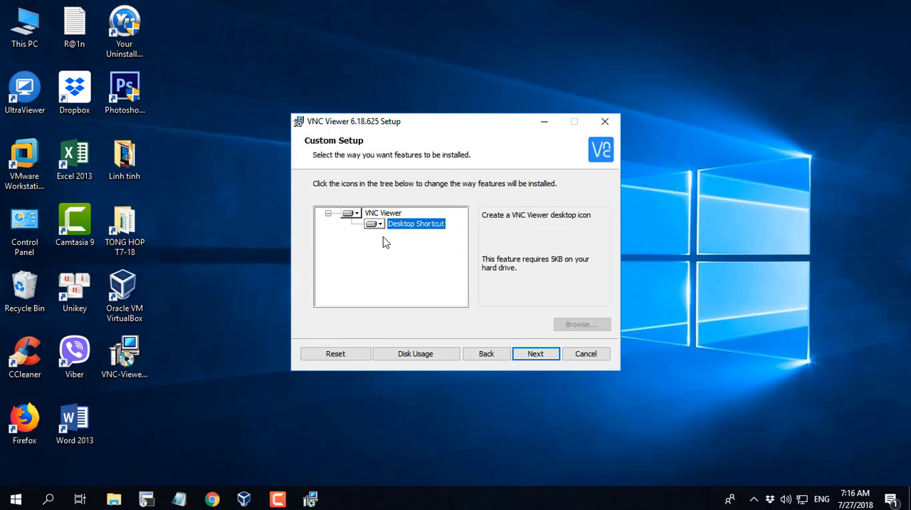
{"action": "left_click", "coordinate": [546, 354]}
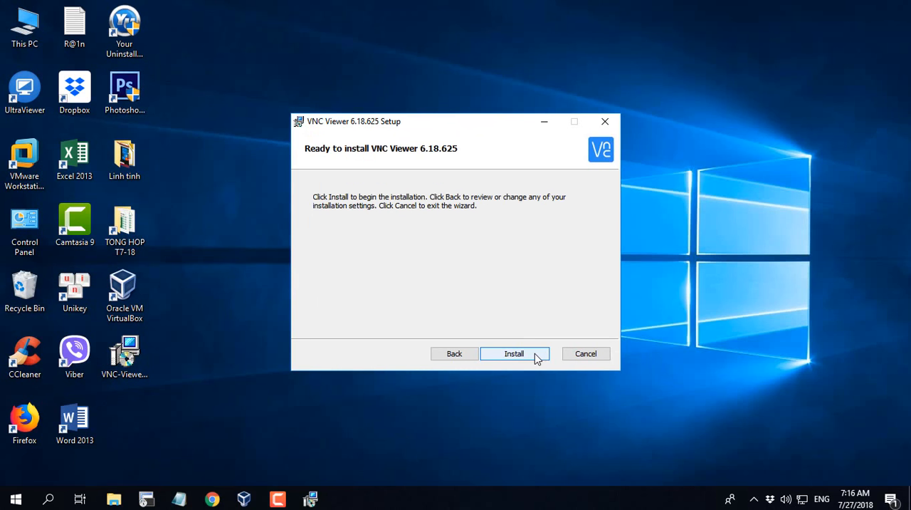
{"action": "left_click", "coordinate": [537, 358]}
{"action": "left_click", "coordinate": [537, 358]}
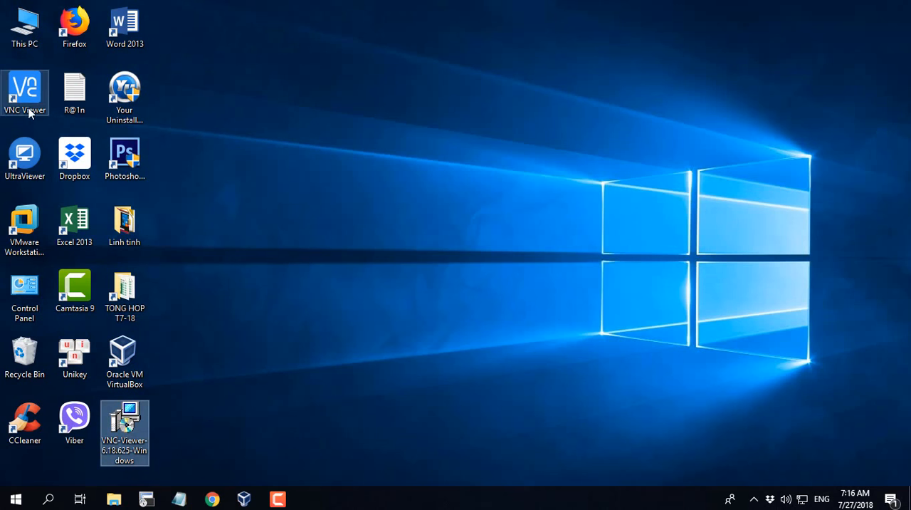
Move the VNC Viewer desktop shortcut to the spot above the Photoshop icon and launch the program from it
{"action": "left_click_drag", "start_coordinate": [26, 80], "coordinate": [341, 184]}
{"action": "left_click_drag", "start_coordinate": [124, 92], "coordinate": [161, 118]}
{"action": "double_click", "coordinate": [124, 91]}
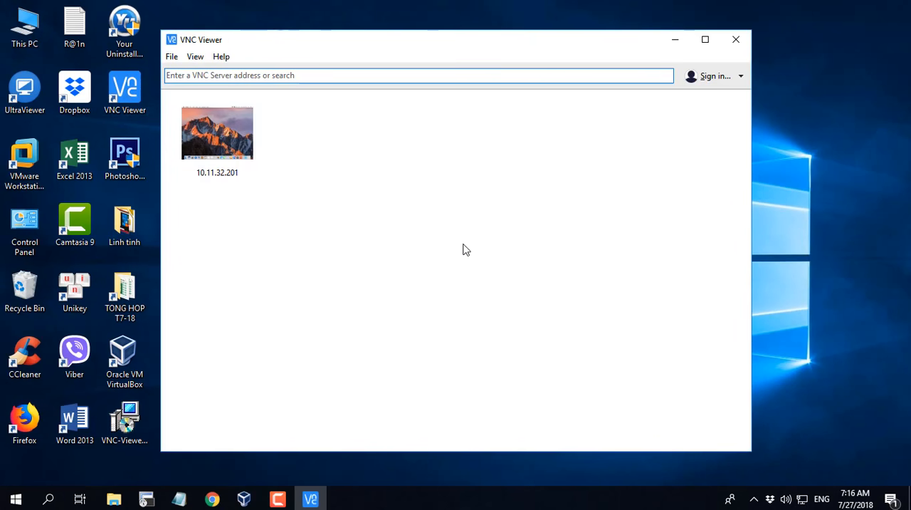
Connect to the VNC server at 10.11.32.201 and continue despite the unencrypted connection
{"action": "left_click", "coordinate": [244, 77]}
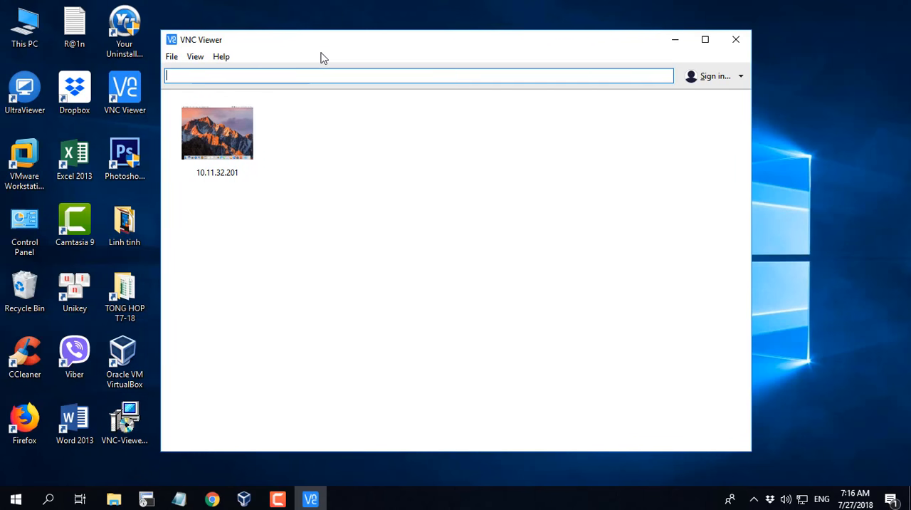
{"action": "type", "text": "10.11."}
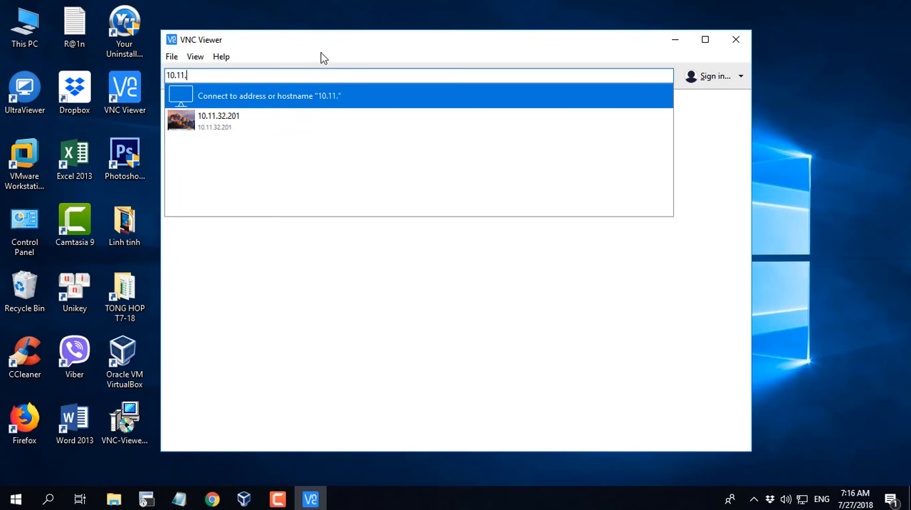
{"action": "type", "text": "32.201"}
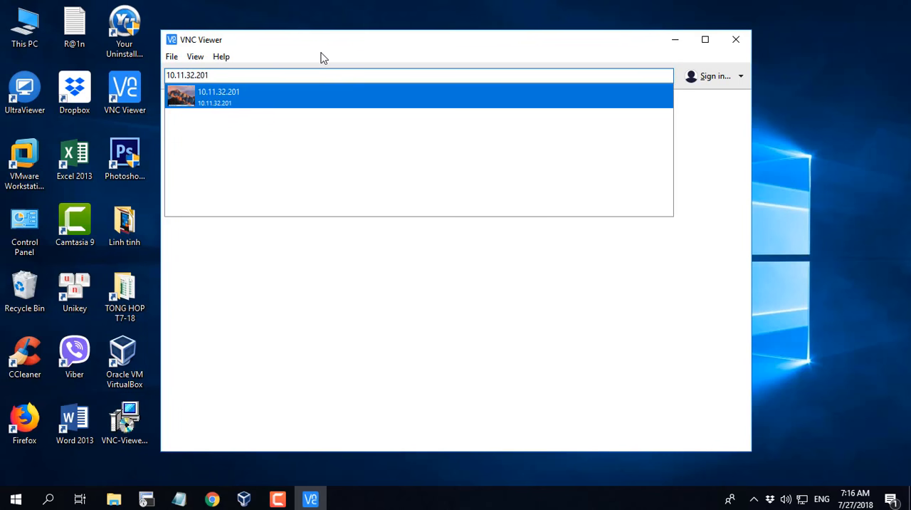
{"action": "key", "text": "Return"}
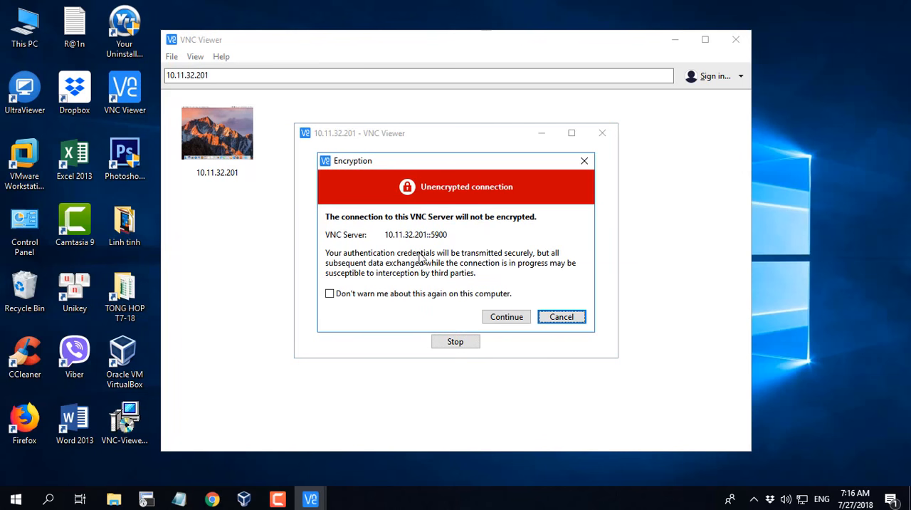
{"action": "left_click", "coordinate": [507, 317]}
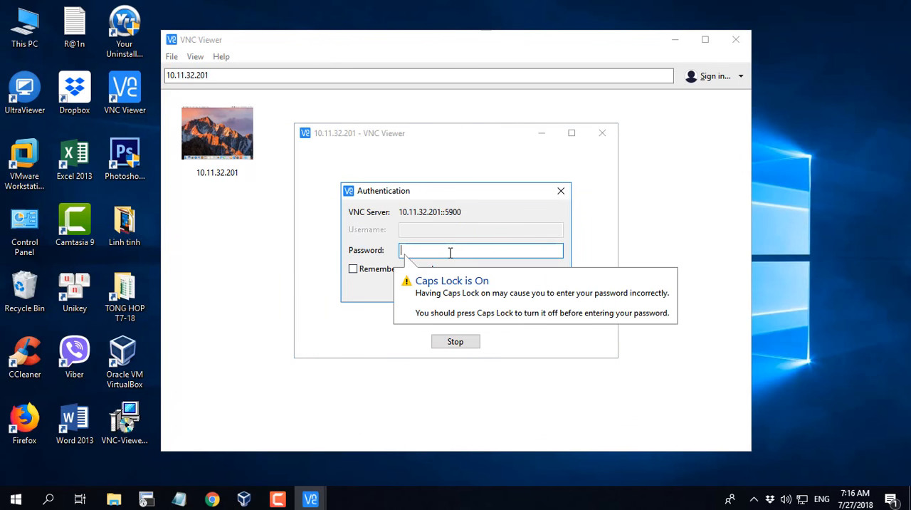
Turn off Caps Lock, have the password remembered, enter the VNC password and submit the authentication
{"action": "key", "text": "Caps_Lock"}
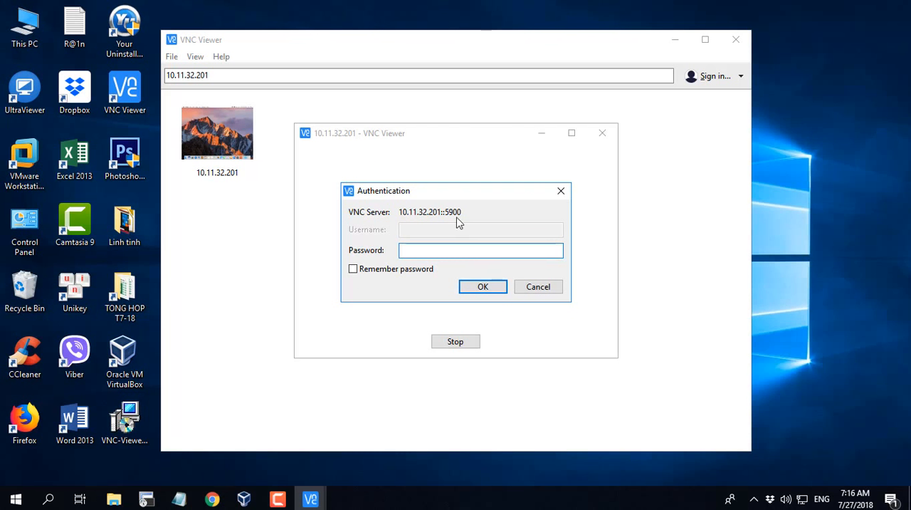
{"action": "left_click", "coordinate": [381, 277]}
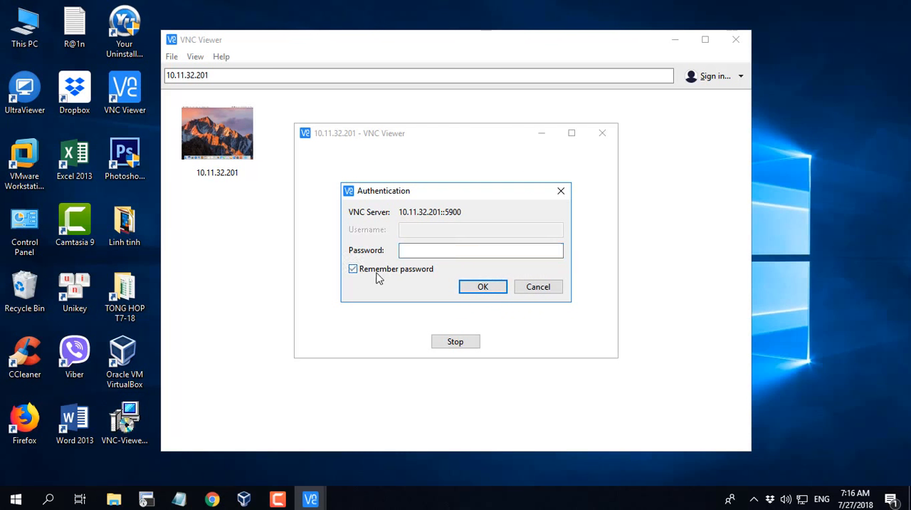
{"action": "left_click", "coordinate": [421, 252]}
{"action": "type", "text": "•••"}
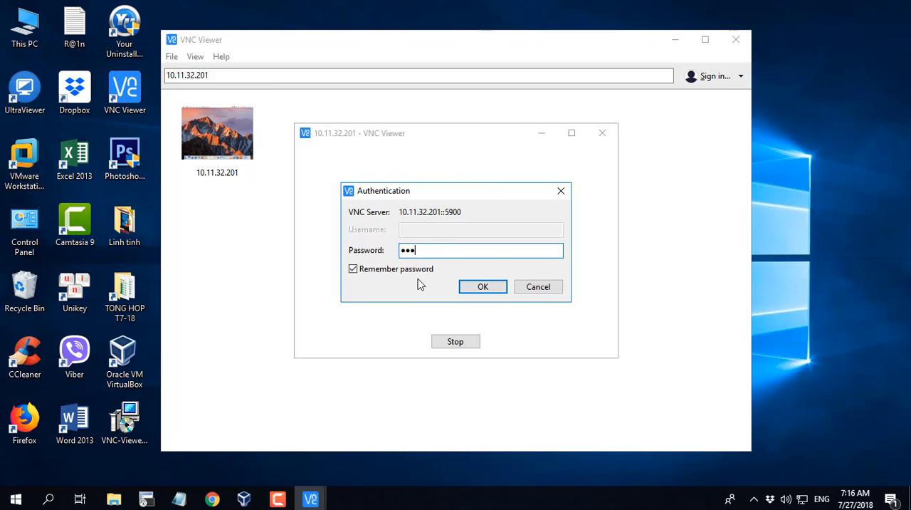
{"action": "type", "text": "••••"}
{"action": "left_click", "coordinate": [469, 289]}
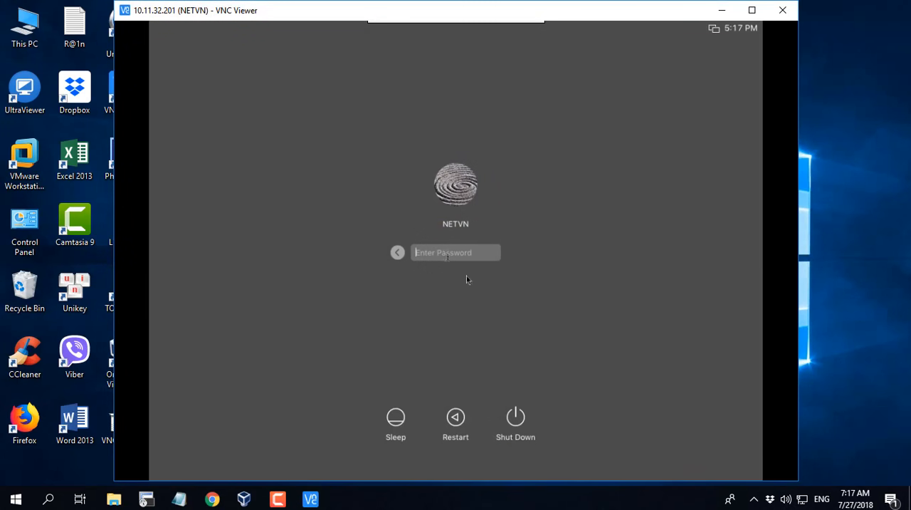
Log in to the NETVN account on the remote Mac with the account password
{"action": "type", "text": "••••••"}
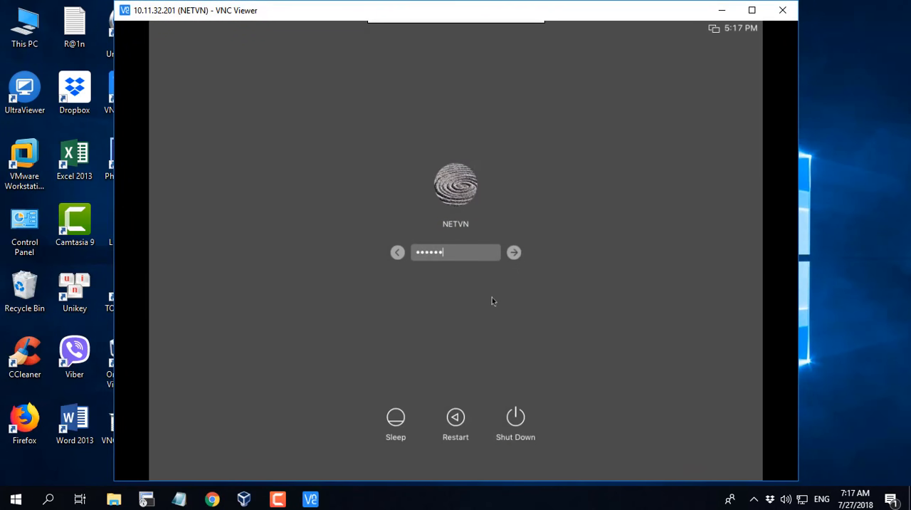
{"action": "key", "text": "Return"}
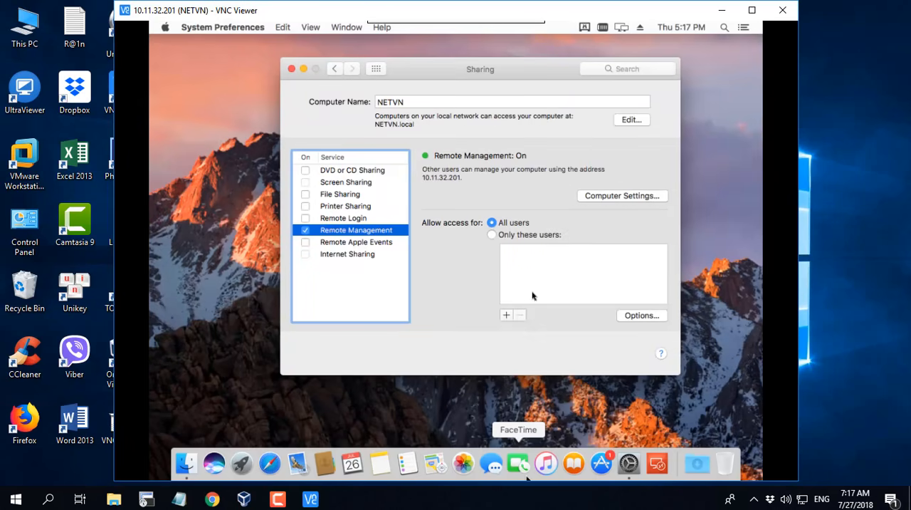
On the remote Mac, open the Sharing preferences from the Remote Management status menu and review the Computer Settings, accepting them without edits
{"action": "left_click", "coordinate": [406, 103]}
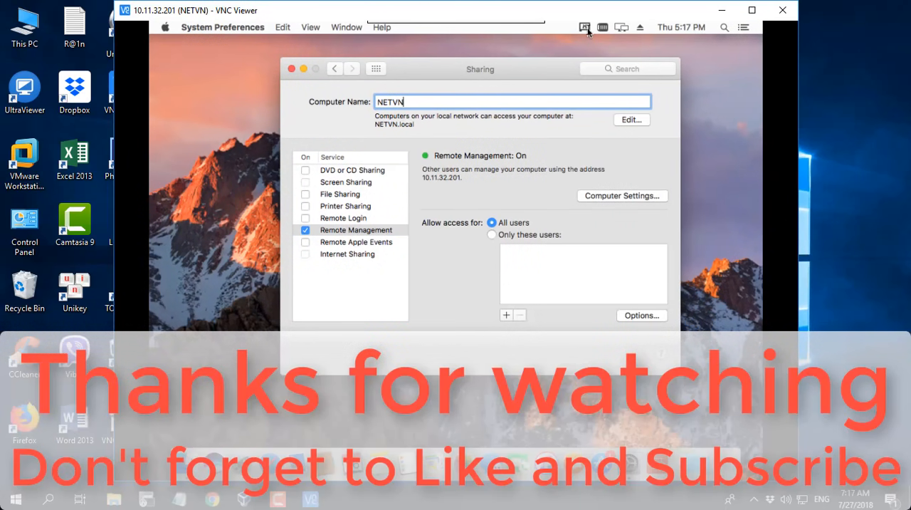
{"action": "left_click", "coordinate": [586, 28]}
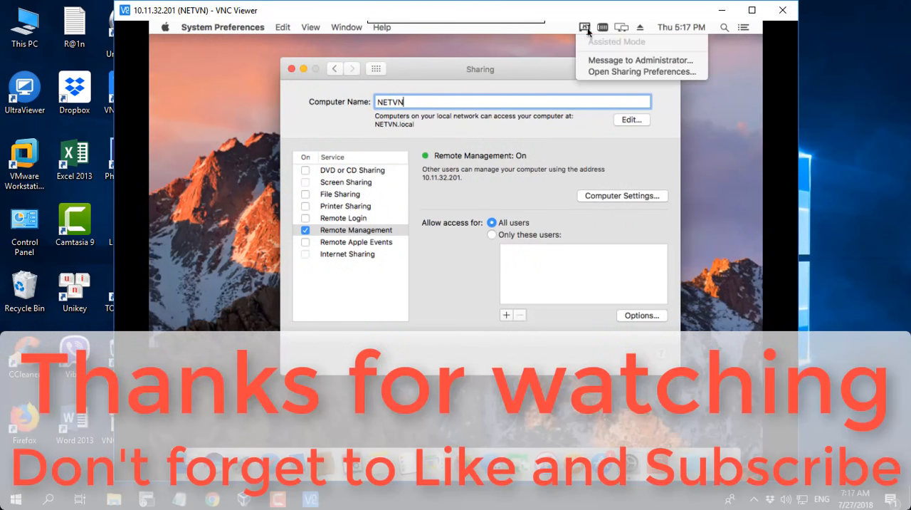
{"action": "left_click", "coordinate": [662, 72]}
{"action": "left_click", "coordinate": [595, 195]}
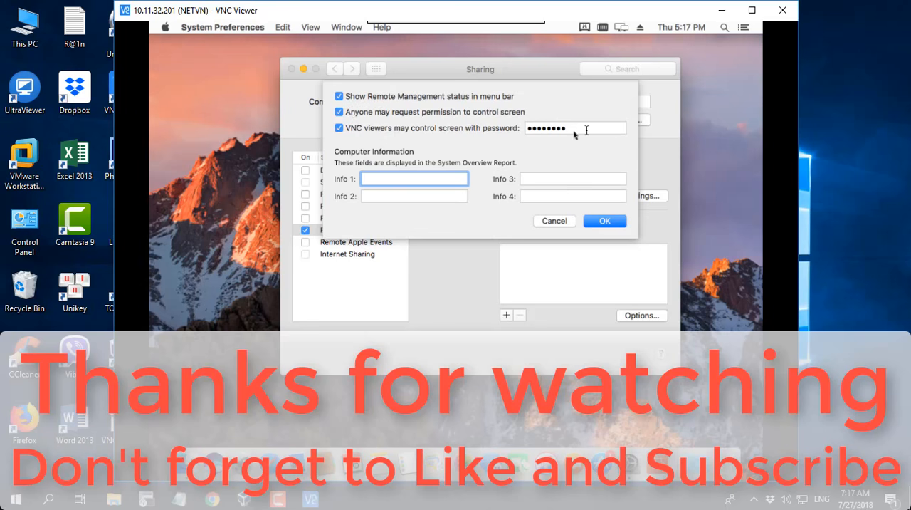
{"action": "left_click", "coordinate": [605, 221]}
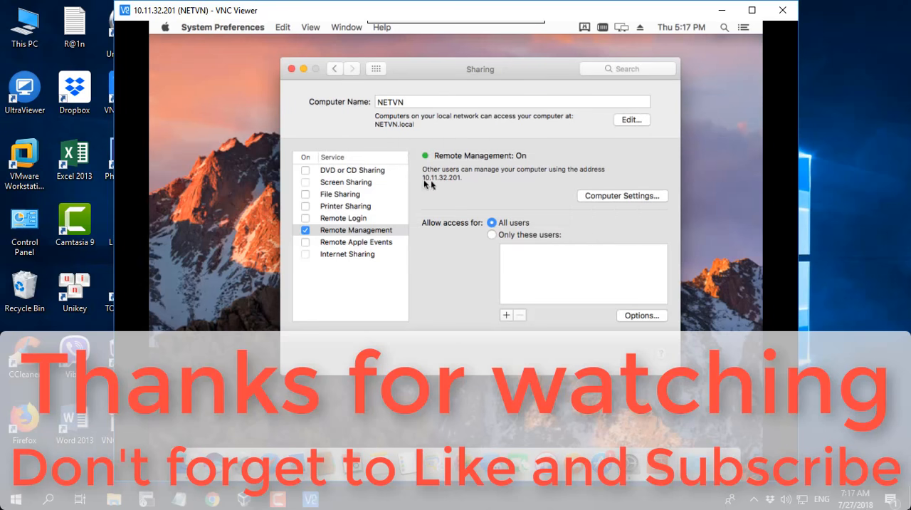